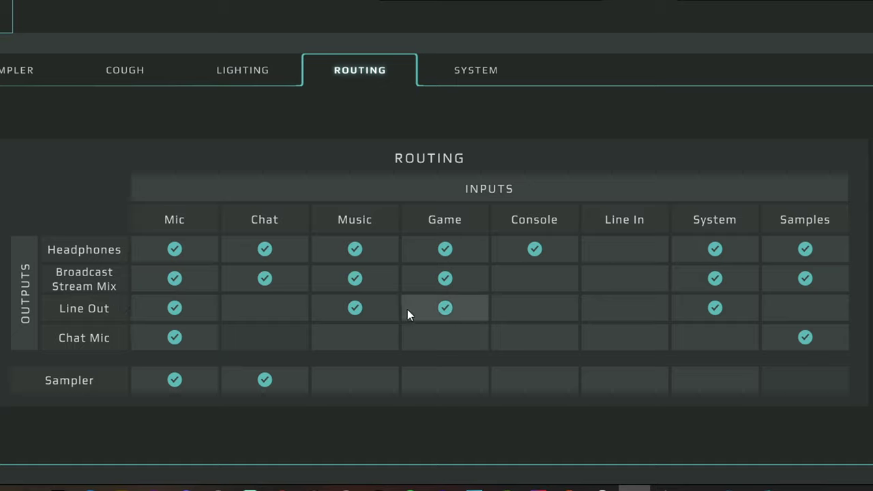
Tick the Samples cell in the GoXLR Line Out column so samples reach Line Out.
{"action": "left_click", "coordinate": [764, 313]}
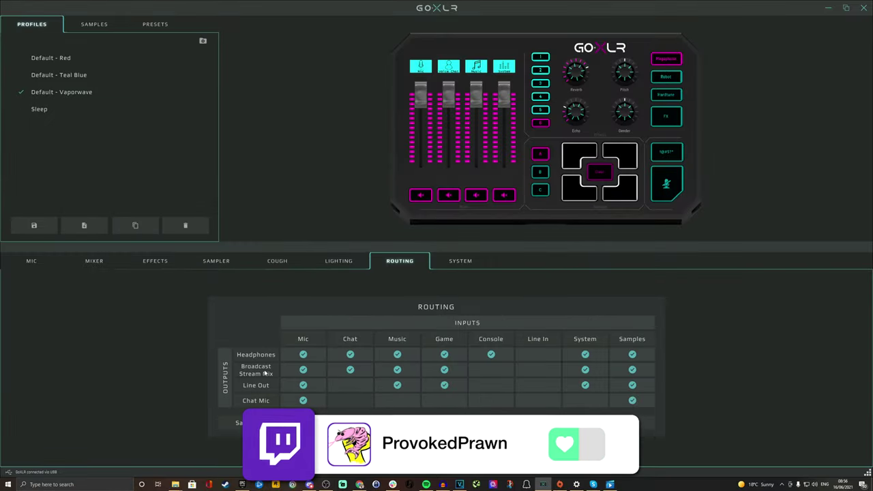
{"action": "mouse_move", "coordinate": [258, 374]}
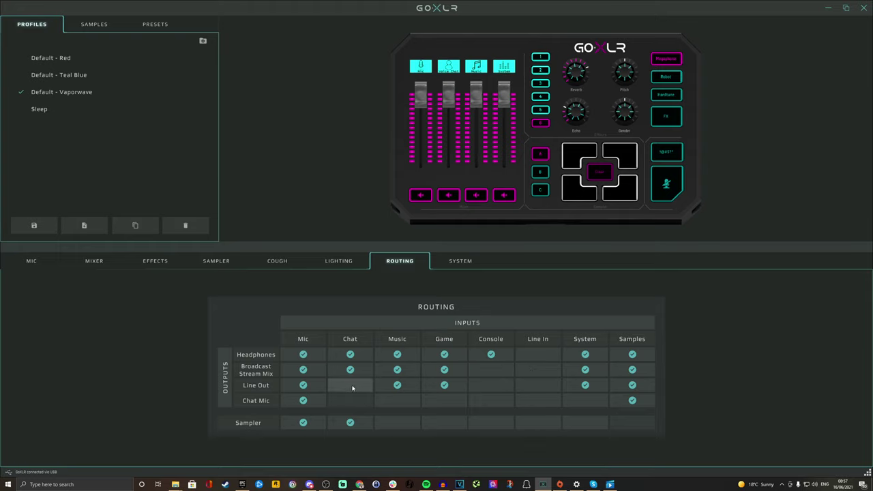
{"action": "key", "text": "alt+Tab"}
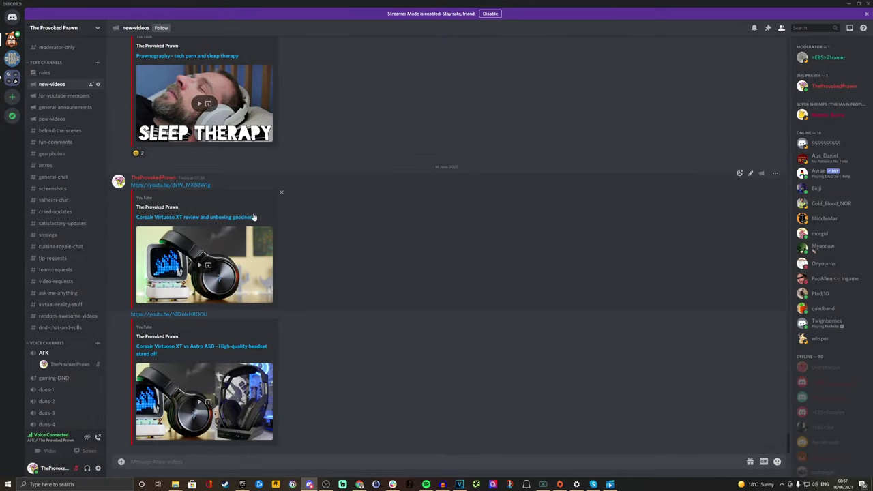
{"action": "left_click", "coordinate": [97, 468]}
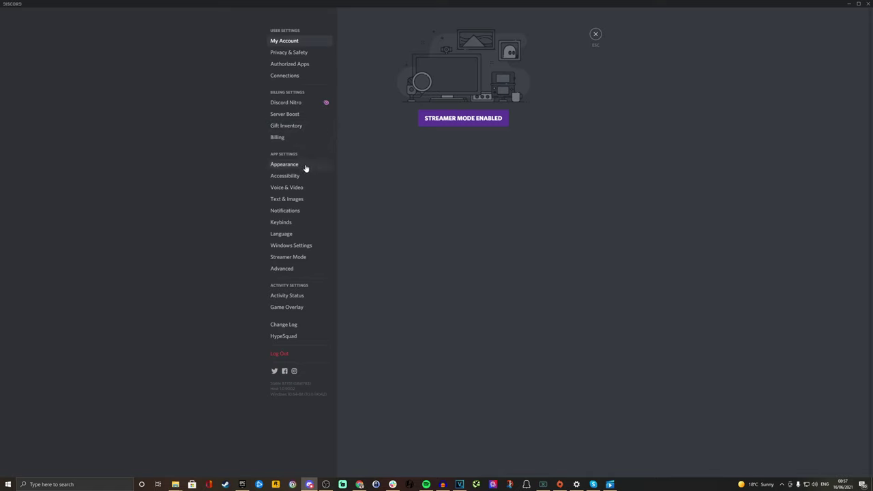
{"action": "left_click", "coordinate": [297, 187]}
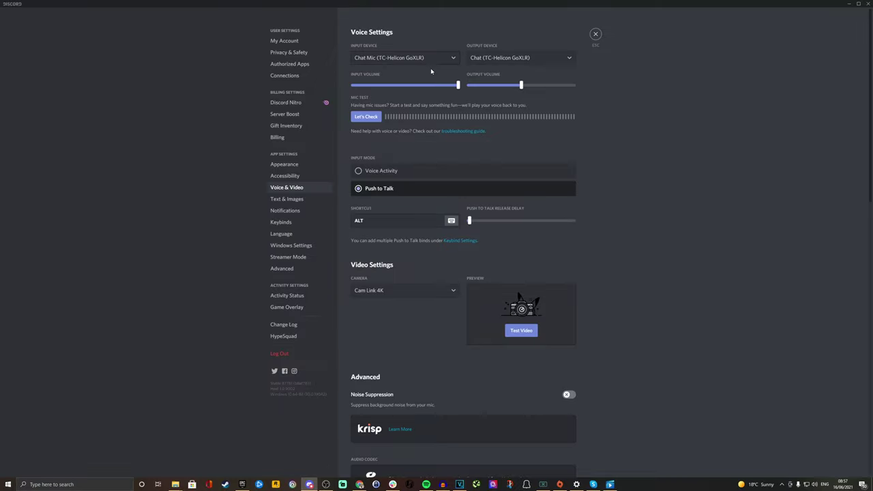
{"action": "left_click", "coordinate": [850, 6]}
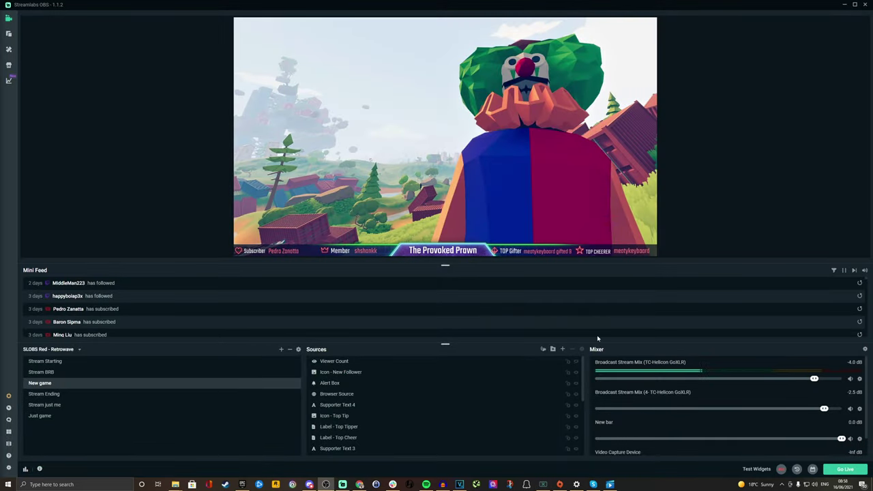
Raise the dock divider to enlarge Sources and Mixer, then show the Output settings page.
{"action": "left_click_drag", "start_coordinate": [594, 344], "coordinate": [594, 265]}
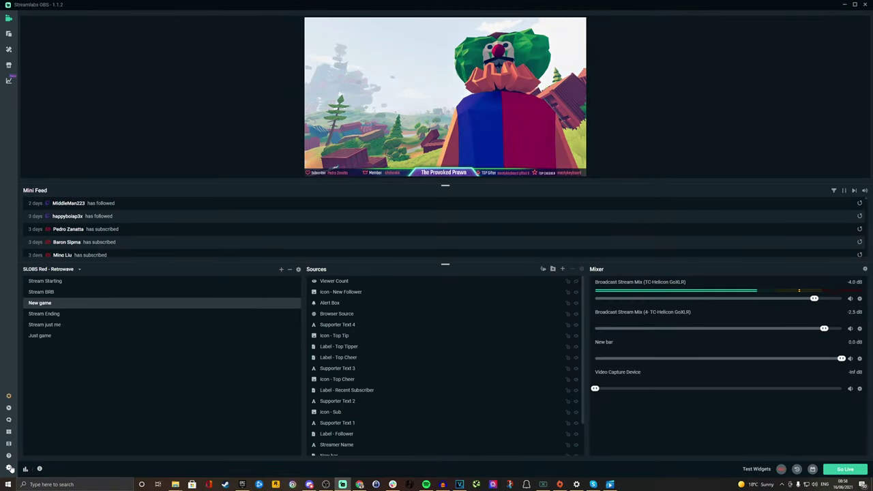
{"action": "left_click", "coordinate": [9, 469]}
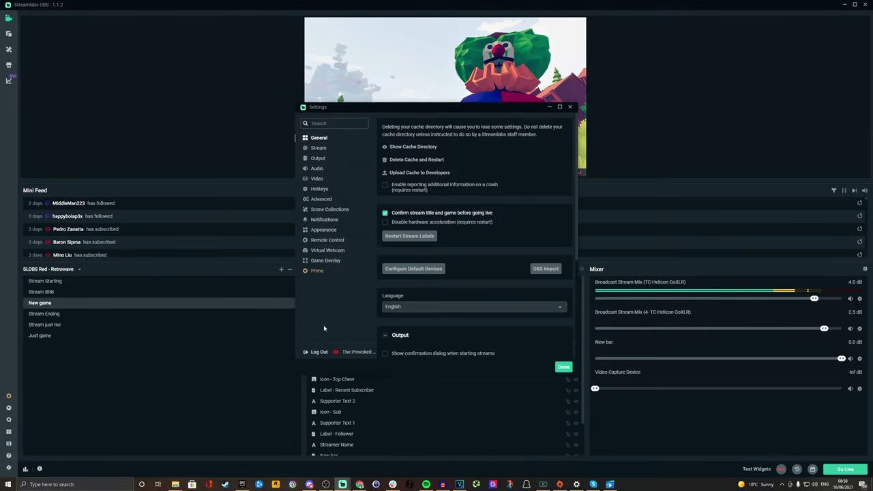
{"action": "left_click", "coordinate": [318, 169]}
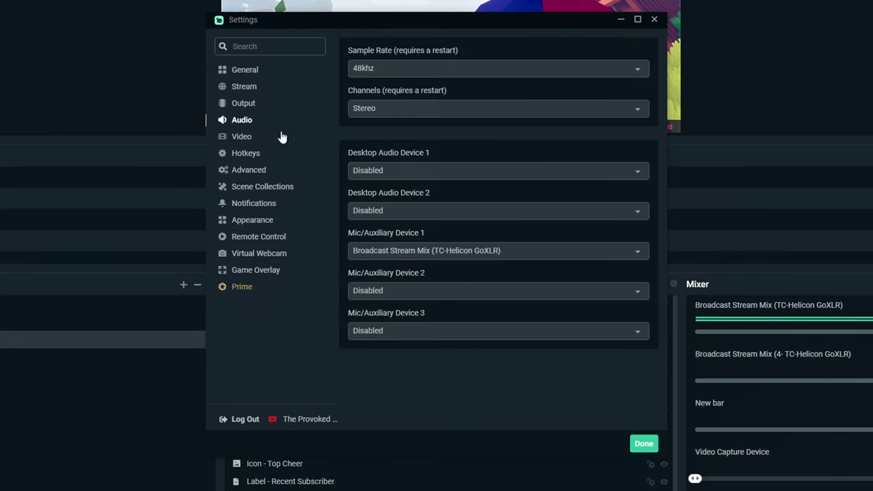
{"action": "left_click", "coordinate": [249, 103]}
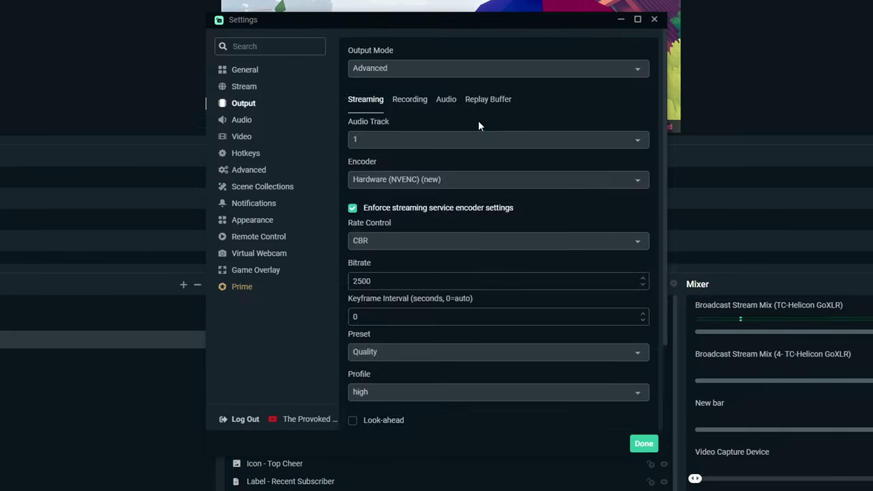
Keep the streaming output on audio track 1.
{"action": "left_click", "coordinate": [388, 141]}
{"action": "left_click", "coordinate": [380, 169]}
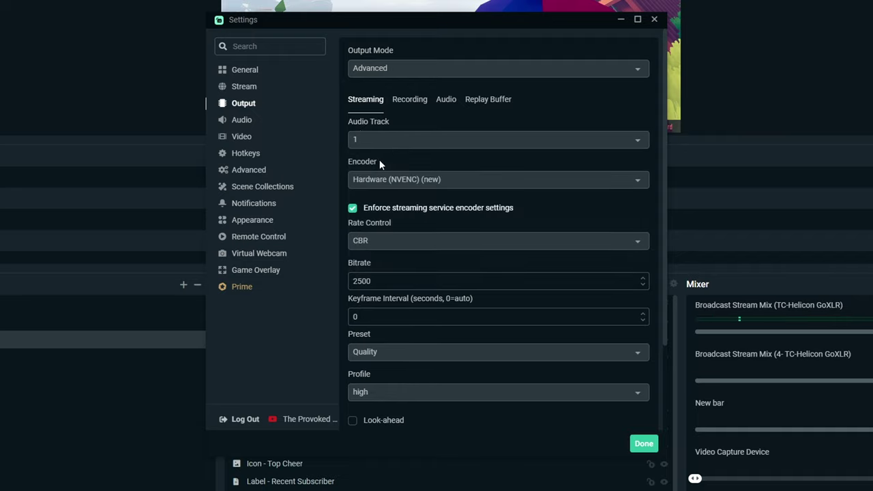
{"action": "left_click", "coordinate": [393, 145]}
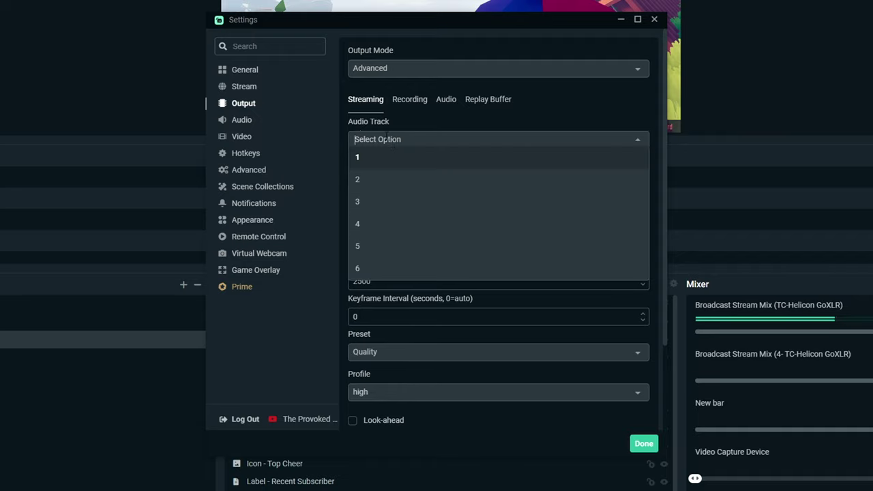
{"action": "left_click", "coordinate": [406, 131]}
{"action": "scroll", "coordinate": [395, 300], "scroll_direction": "down", "scroll_amount": 2}
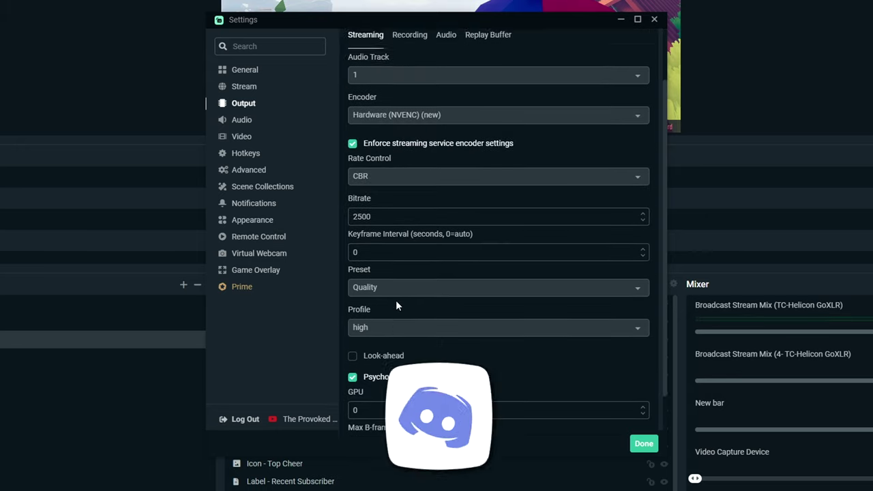
{"action": "scroll", "coordinate": [389, 246], "scroll_direction": "up", "scroll_amount": 2}
{"action": "scroll", "coordinate": [396, 266], "scroll_direction": "down", "scroll_amount": 2}
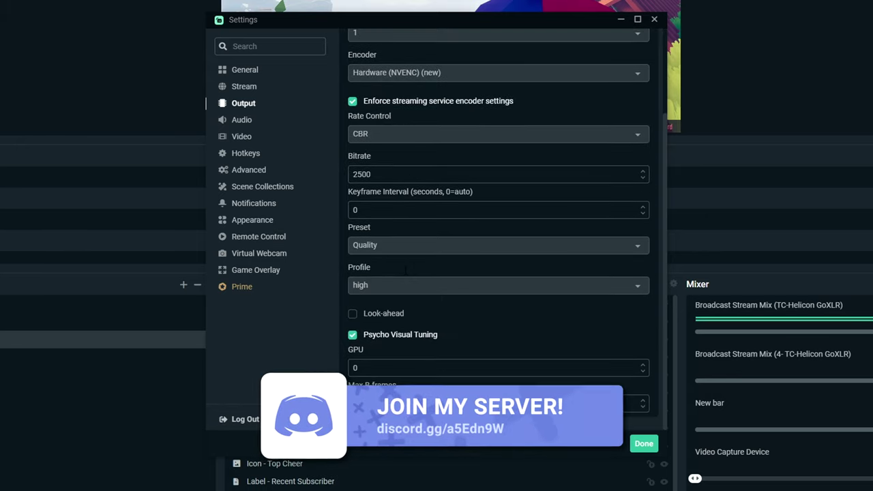
{"action": "scroll", "coordinate": [404, 273], "scroll_direction": "up", "scroll_amount": 2}
Set the recording format to mp4 and add audio track 2 to recordings.
{"action": "left_click", "coordinate": [408, 103]}
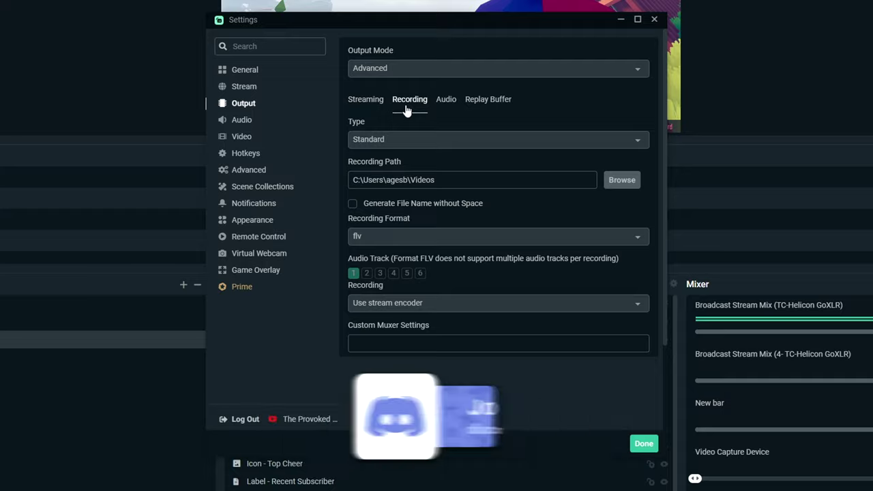
{"action": "left_click", "coordinate": [423, 239]}
{"action": "left_click", "coordinate": [381, 281]}
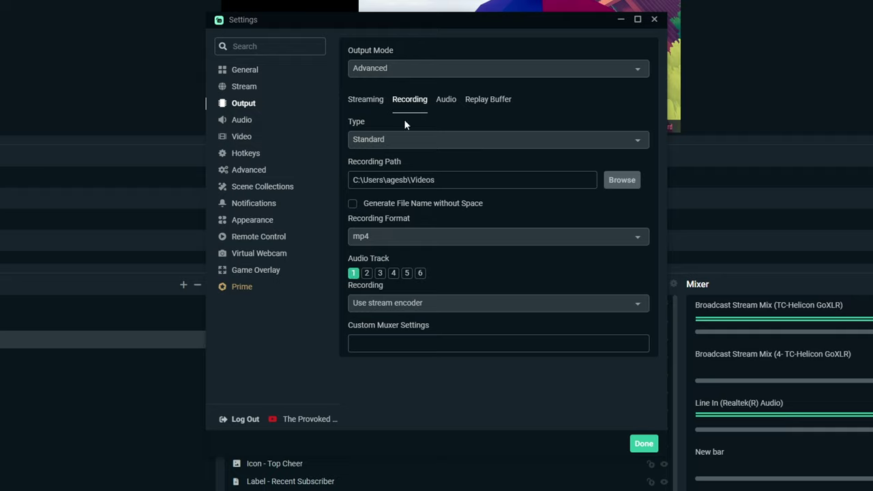
{"action": "left_click", "coordinate": [366, 275]}
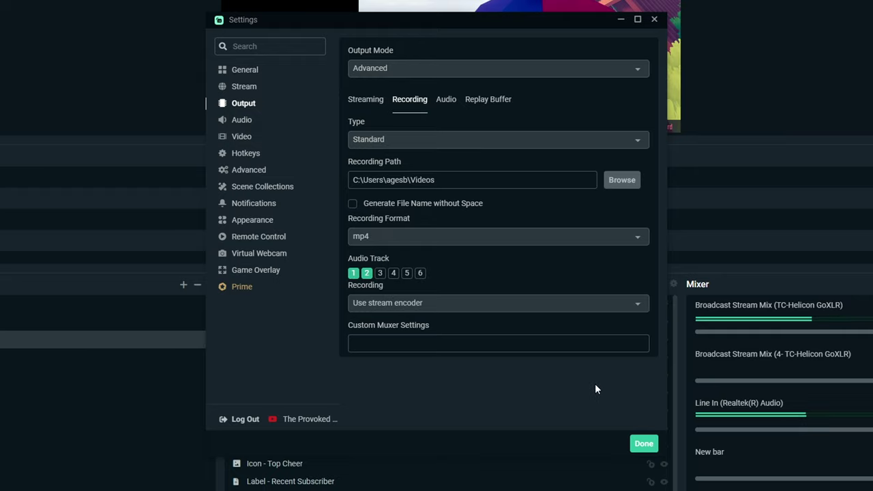
{"action": "left_click", "coordinate": [252, 121]}
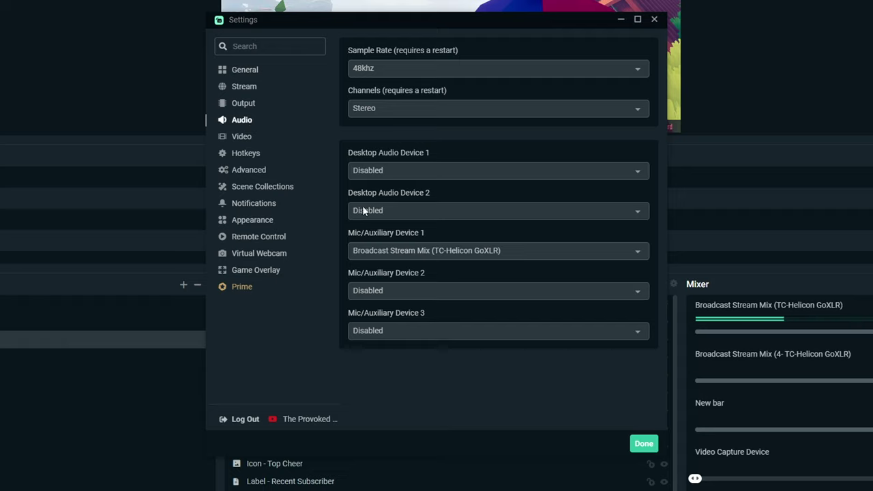
Set Mic/Auxiliary Device 2 to Line In (Realtek(R) Audio) and recheck the recording track options.
{"action": "left_click", "coordinate": [396, 290]}
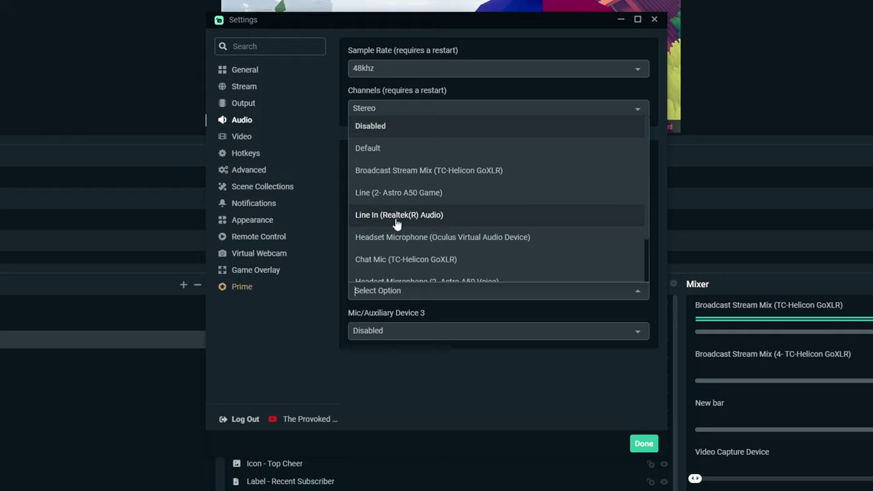
{"action": "left_click", "coordinate": [452, 216]}
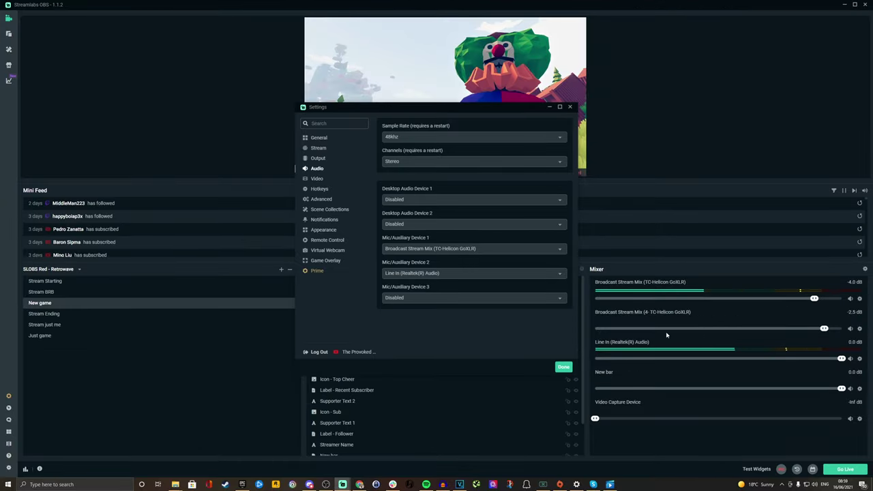
{"action": "left_click", "coordinate": [315, 158]}
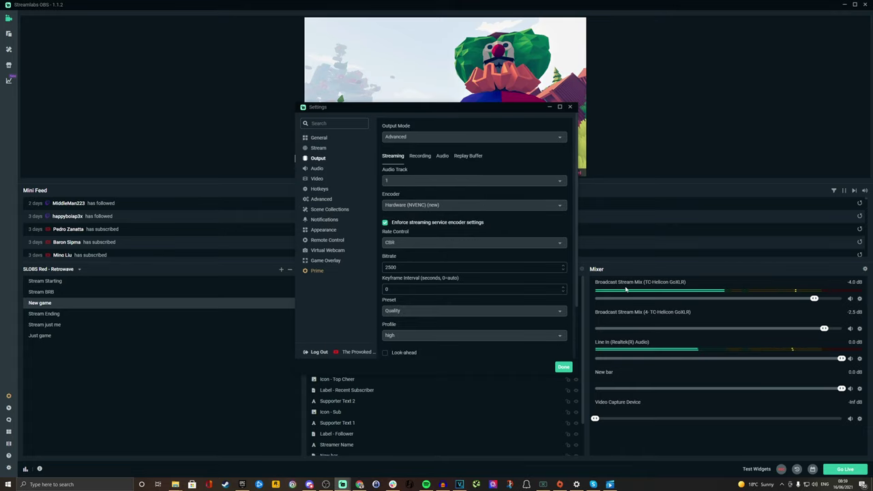
{"action": "left_click", "coordinate": [420, 156]}
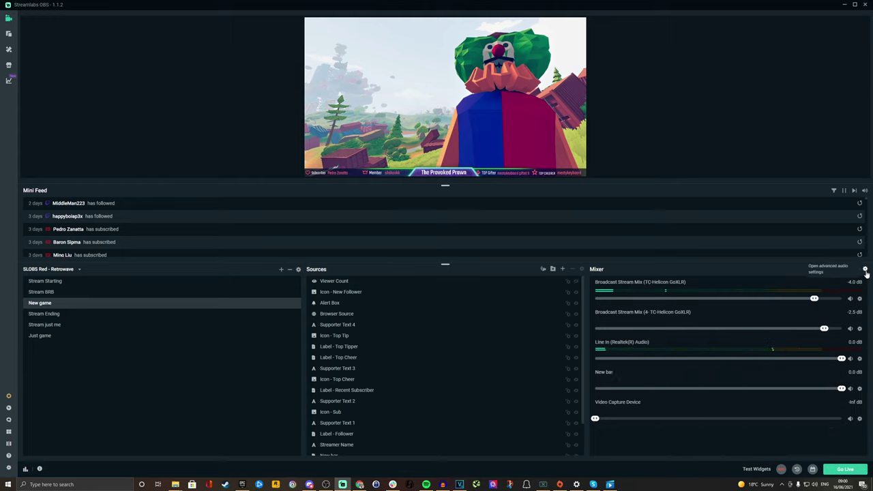
In Advanced Audio Settings, limit Broadcast Stream Mix (TC-Helicon GoXLR) to track 1 only.
{"action": "left_click", "coordinate": [865, 269]}
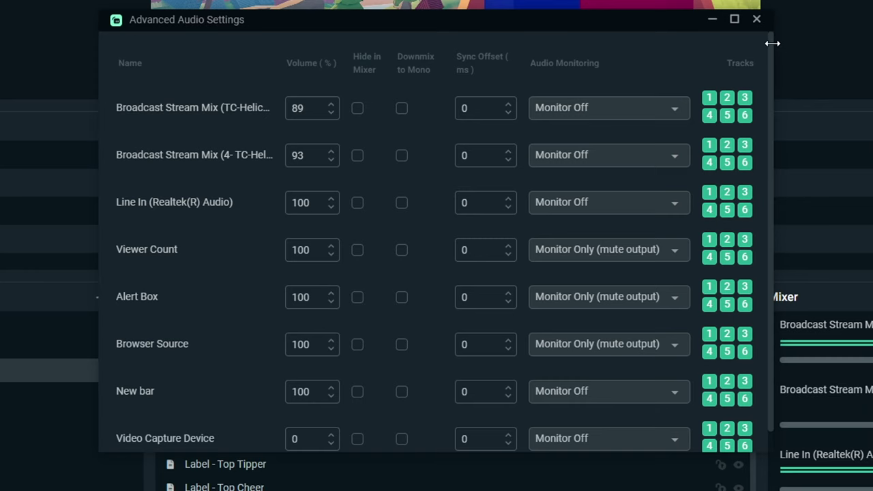
{"action": "left_click_drag", "start_coordinate": [772, 43], "coordinate": [872, 43]}
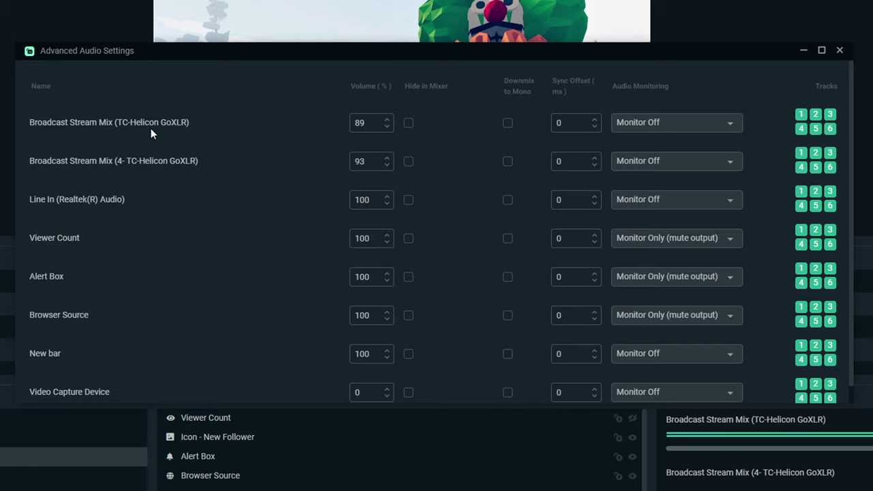
{"action": "left_click", "coordinate": [801, 128]}
{"action": "left_click", "coordinate": [815, 128]}
{"action": "left_click", "coordinate": [830, 129]}
{"action": "left_click", "coordinate": [829, 114]}
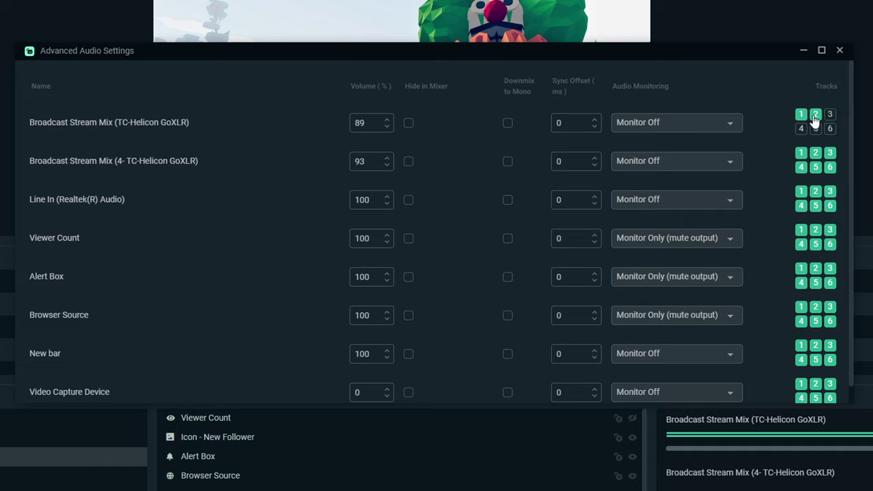
{"action": "left_click", "coordinate": [815, 114]}
Limit Line In to track 2 only and close the advanced audio settings.
{"action": "left_click", "coordinate": [801, 192]}
{"action": "left_click", "coordinate": [830, 192]}
{"action": "left_click", "coordinate": [830, 206]}
{"action": "left_click", "coordinate": [815, 205]}
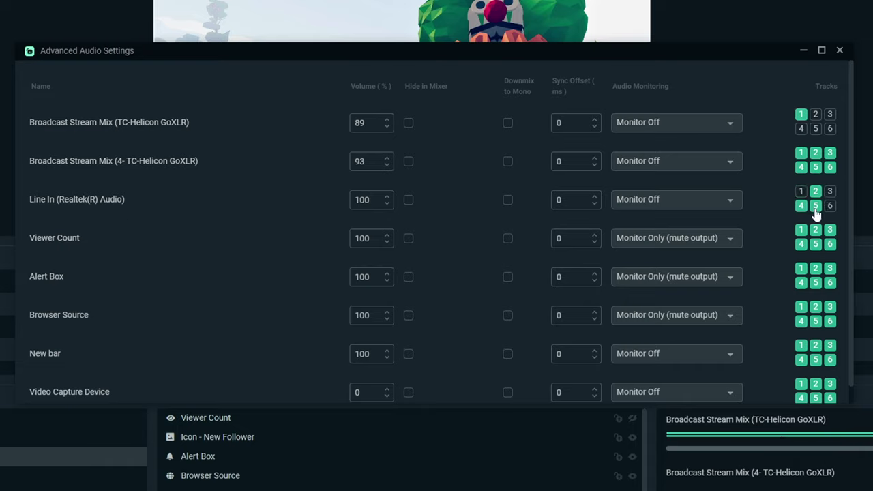
{"action": "left_click", "coordinate": [801, 205]}
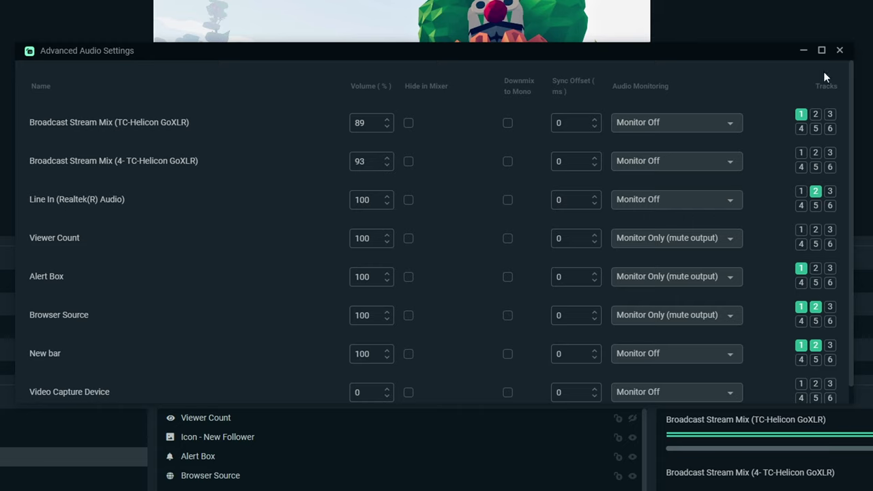
{"action": "left_click", "coordinate": [839, 50]}
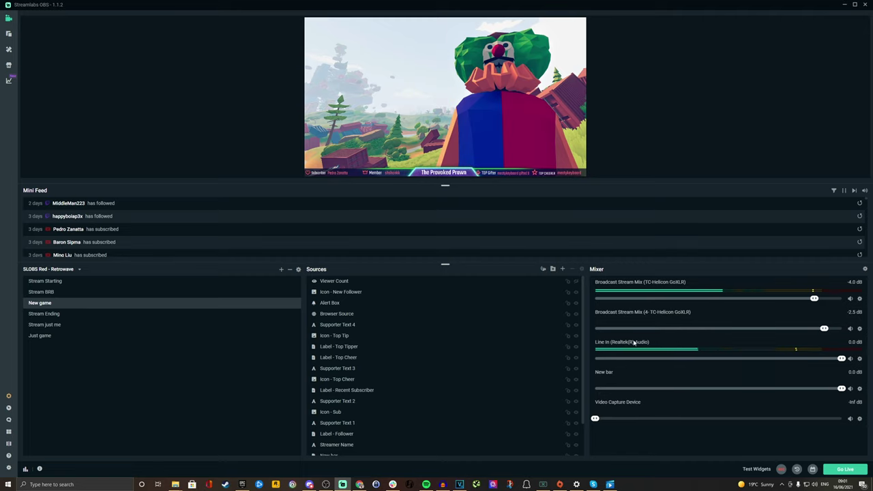
Minimize Streamlabs OBS, bring up VEGAS Pro, and move the playhead past the existing clips.
{"action": "left_click", "coordinate": [844, 5]}
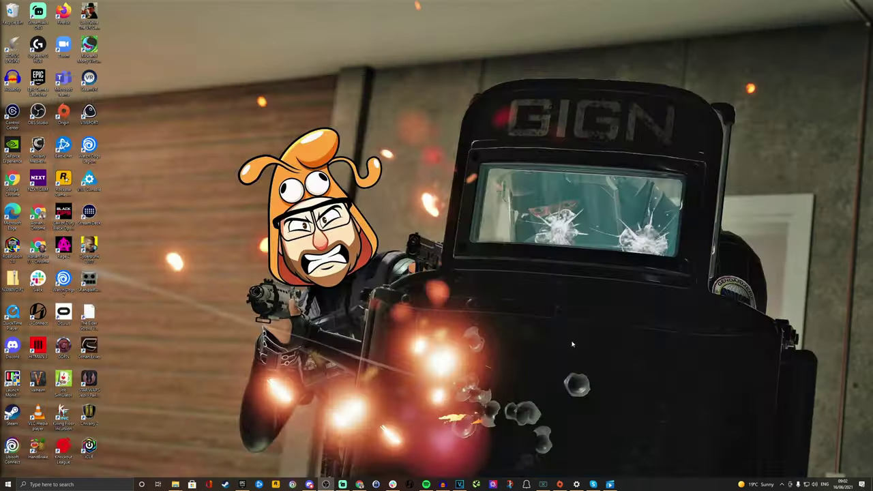
{"action": "left_click", "coordinate": [460, 484]}
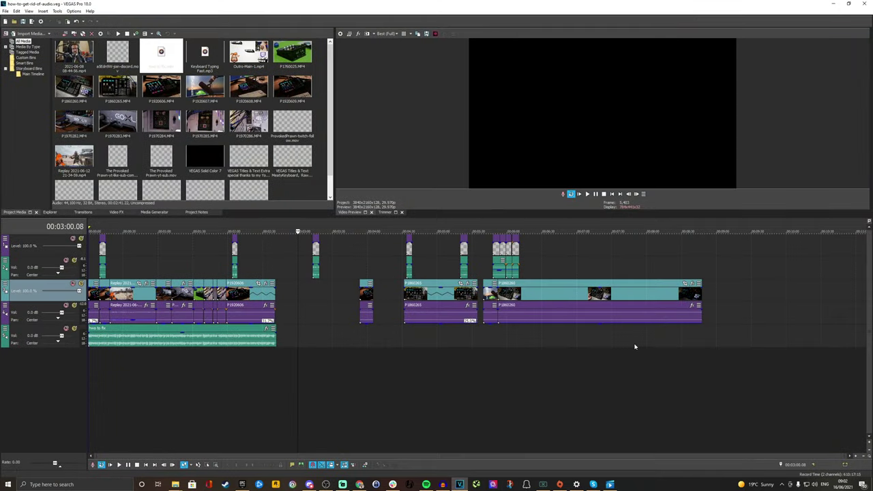
{"action": "left_click", "coordinate": [777, 297]}
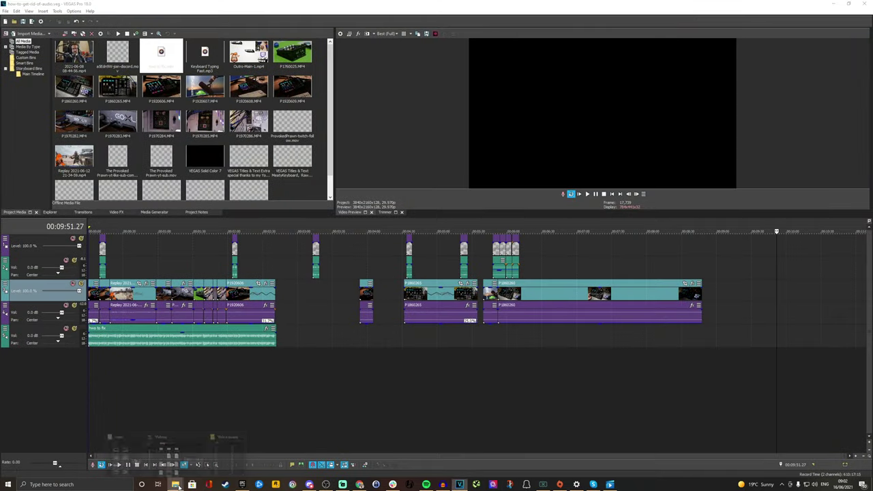
{"action": "left_click", "coordinate": [175, 484]}
{"action": "left_click_drag", "start_coordinate": [59, 300], "coordinate": [771, 355]}
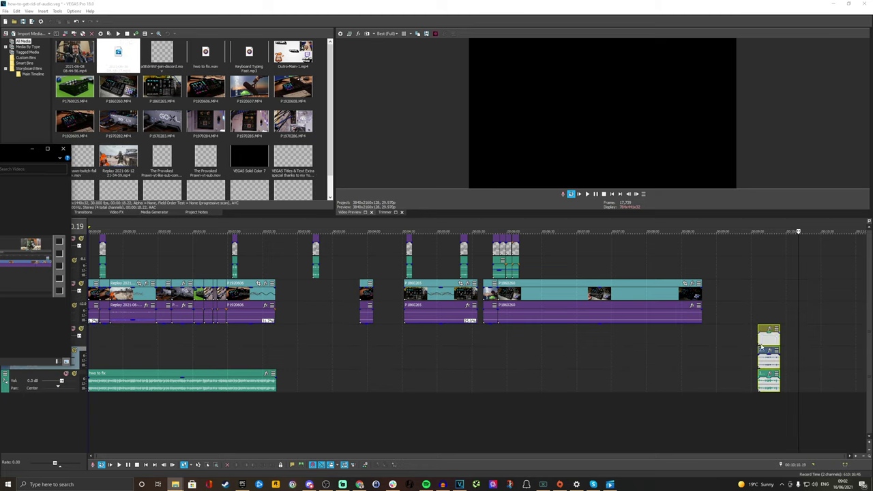
{"action": "left_click", "coordinate": [764, 268]}
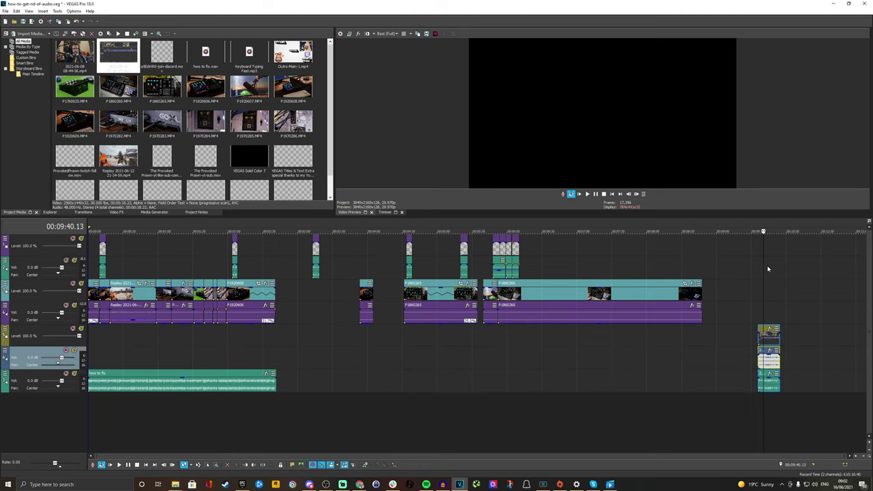
{"action": "scroll", "coordinate": [778, 273], "scroll_direction": "up", "scroll_amount": 5}
{"action": "scroll", "coordinate": [710, 353], "scroll_direction": "up", "scroll_amount": 3}
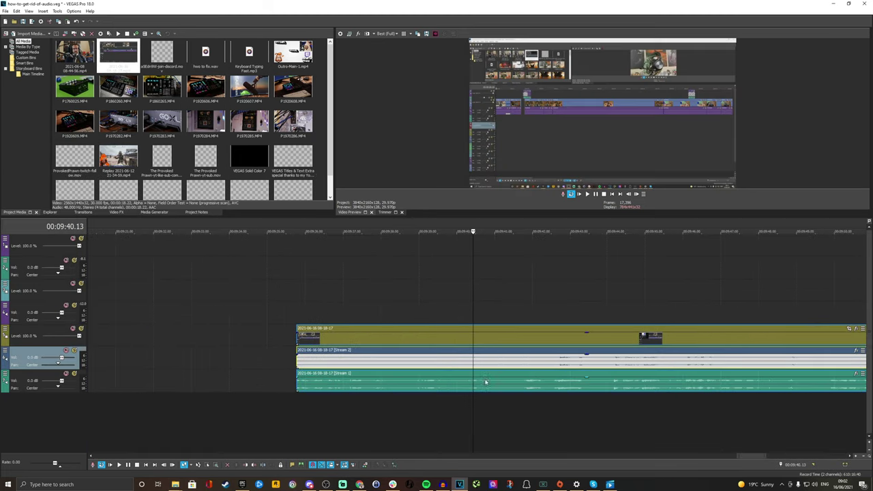
{"action": "left_click", "coordinate": [485, 383]}
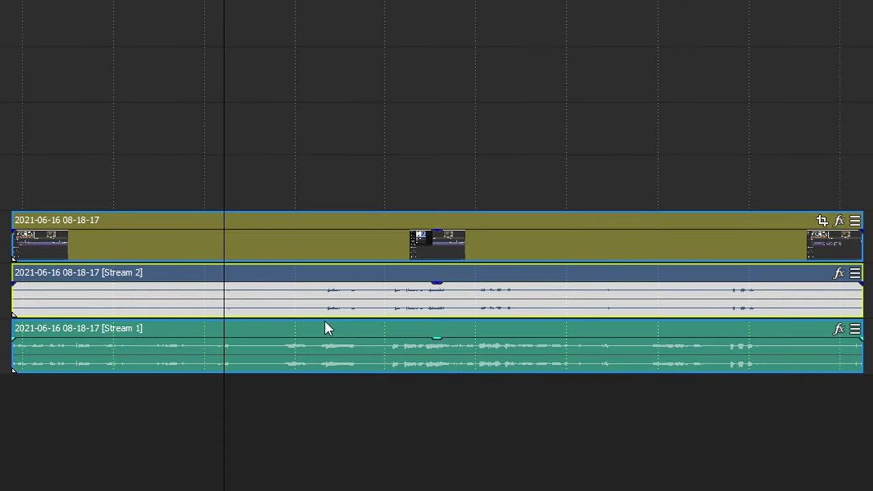
{"action": "left_click", "coordinate": [34, 365]}
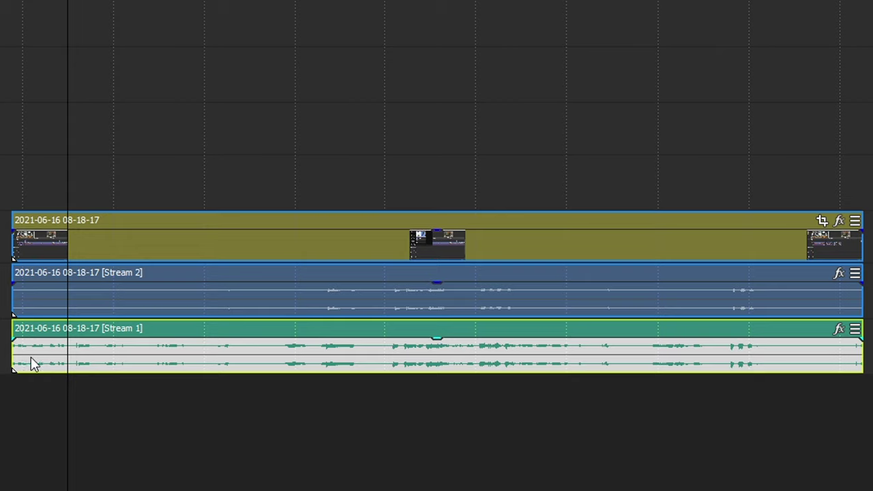
Zoom in and scrub through the recording's Stream 1 and Stream 2 audio events.
{"action": "left_click", "coordinate": [26, 362]}
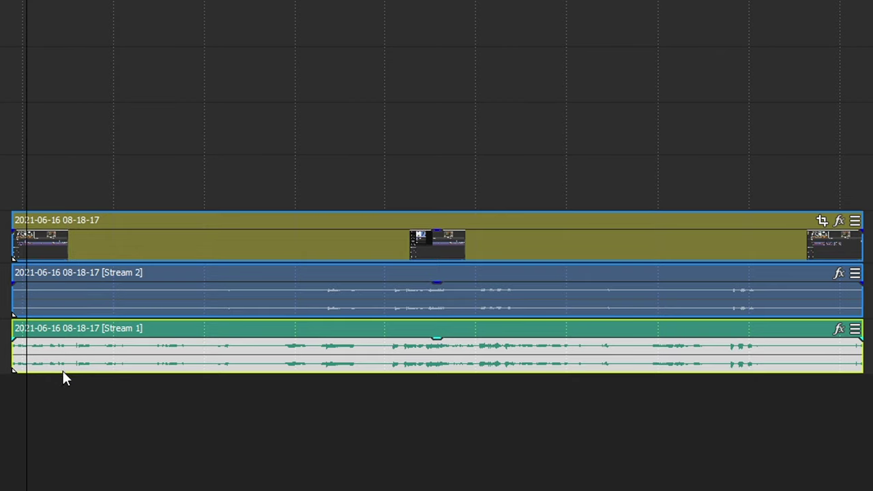
{"action": "scroll", "coordinate": [220, 363], "scroll_direction": "up", "scroll_amount": 3}
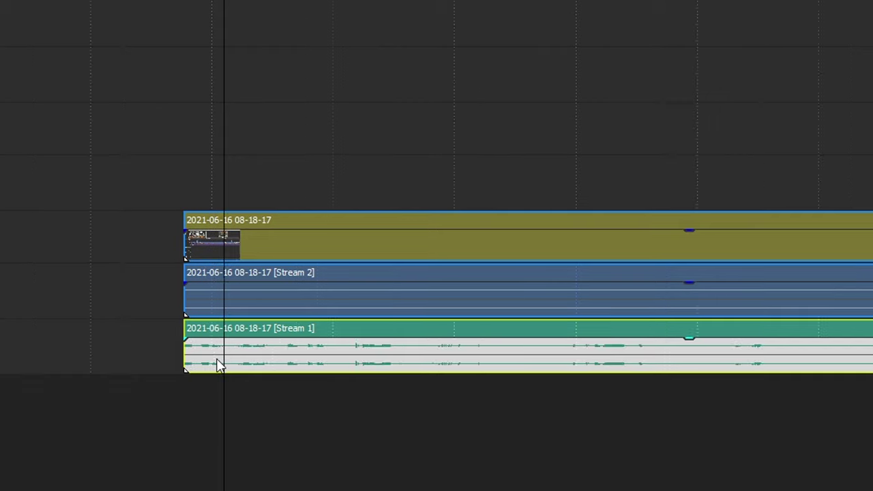
{"action": "left_click", "coordinate": [349, 362]}
{"action": "left_click", "coordinate": [390, 359]}
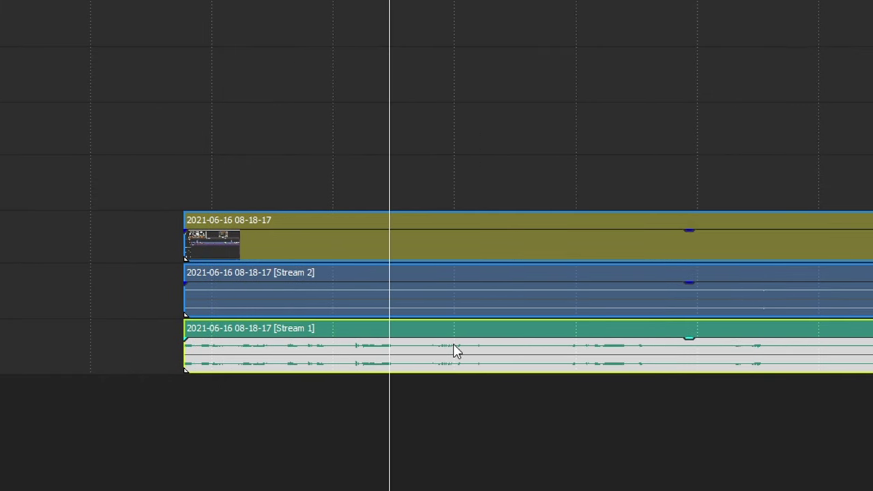
{"action": "scroll", "coordinate": [380, 369], "scroll_direction": "up", "scroll_amount": 1}
{"action": "left_click", "coordinate": [335, 359]}
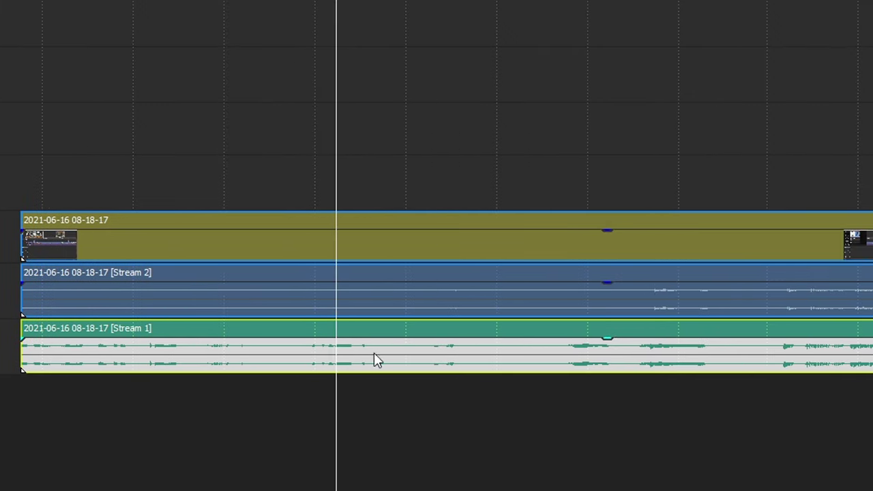
{"action": "left_click", "coordinate": [252, 304]}
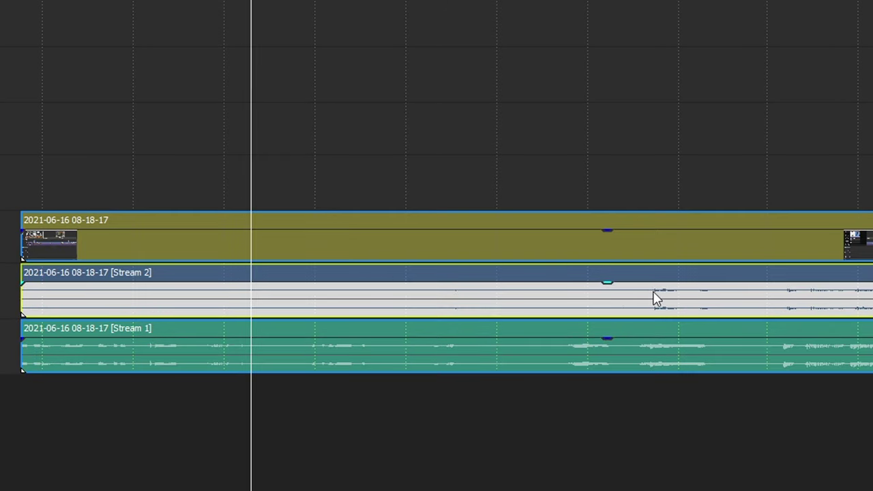
{"action": "scroll", "coordinate": [644, 307], "scroll_direction": "down", "scroll_amount": 2}
{"action": "scroll", "coordinate": [642, 308], "scroll_direction": "down", "scroll_amount": 1}
{"action": "left_click", "coordinate": [422, 302]}
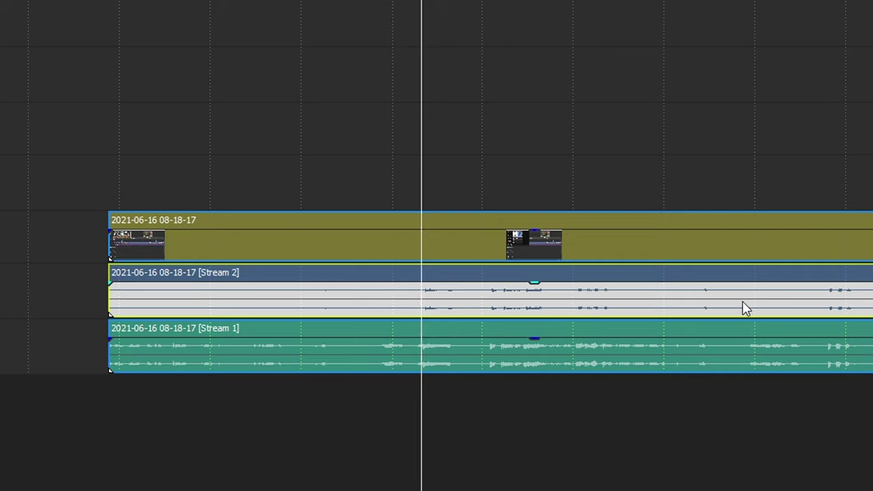
{"action": "scroll", "coordinate": [839, 341], "scroll_direction": "down", "scroll_amount": 3}
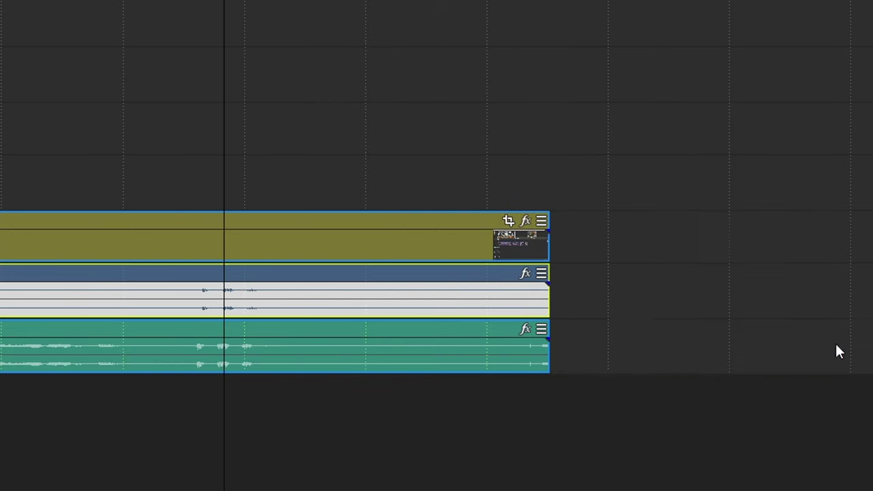
{"action": "scroll", "coordinate": [255, 373], "scroll_direction": "up", "scroll_amount": 1}
{"action": "scroll", "coordinate": [168, 339], "scroll_direction": "up", "scroll_amount": 2}
{"action": "scroll", "coordinate": [163, 317], "scroll_direction": "down", "scroll_amount": 1}
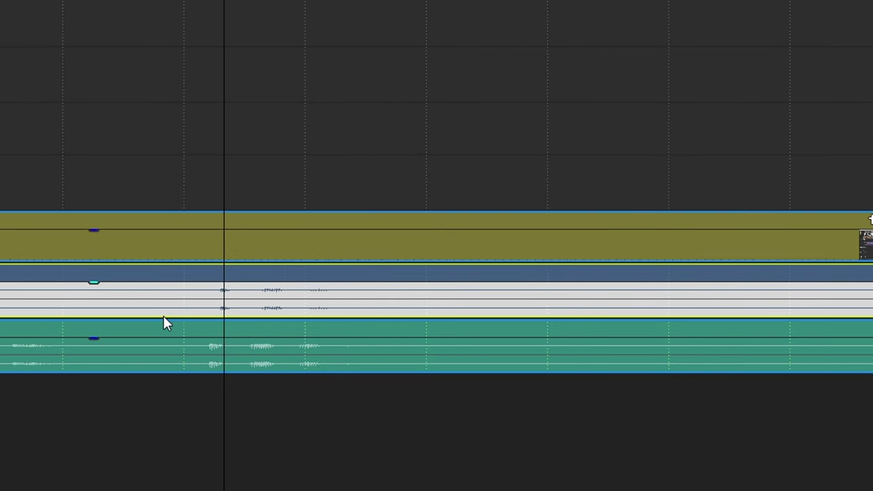
{"action": "scroll", "coordinate": [276, 359], "scroll_direction": "down", "scroll_amount": 3}
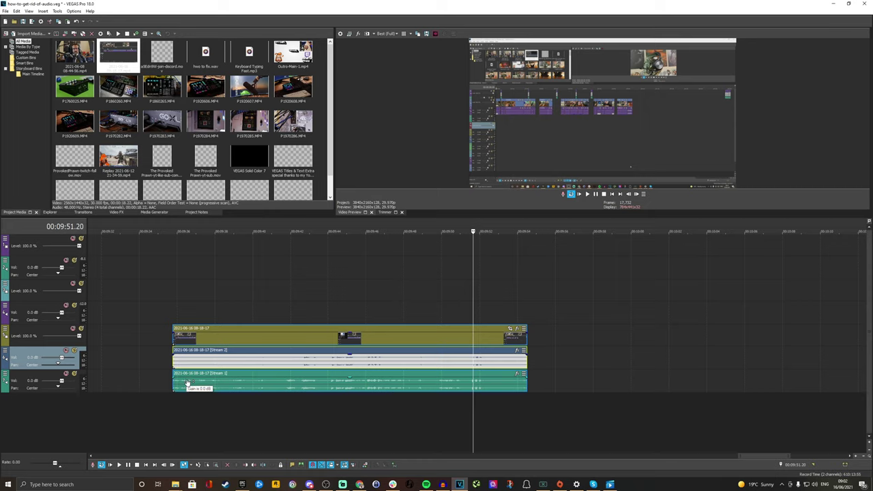
Delete the Stream 1 audio track and confirm removing its events.
{"action": "left_click", "coordinate": [49, 377]}
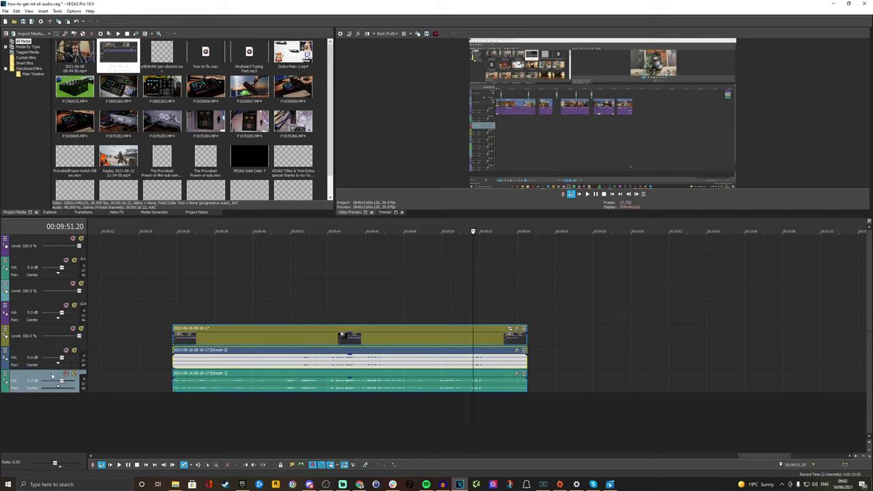
{"action": "right_click", "coordinate": [52, 379]}
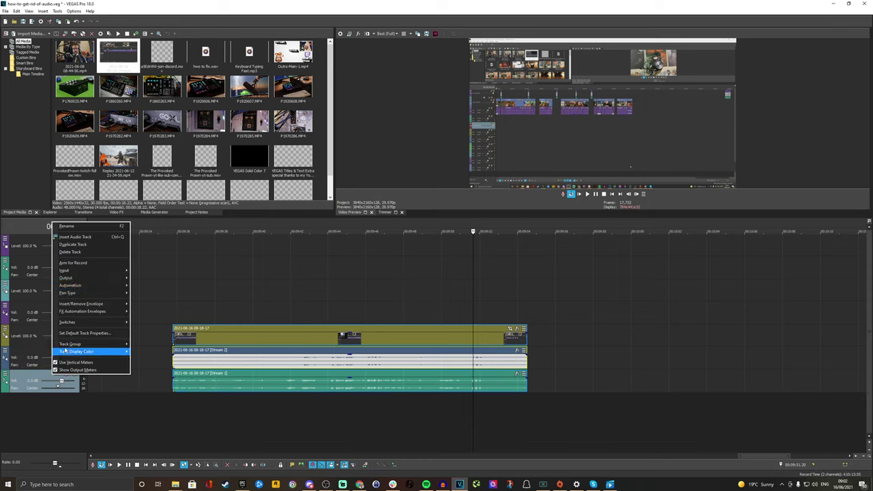
{"action": "left_click", "coordinate": [109, 256]}
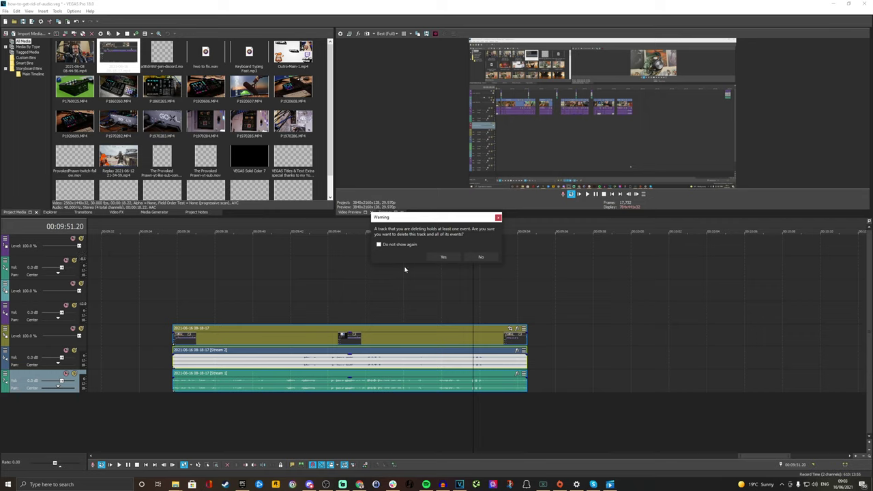
{"action": "left_click", "coordinate": [444, 256]}
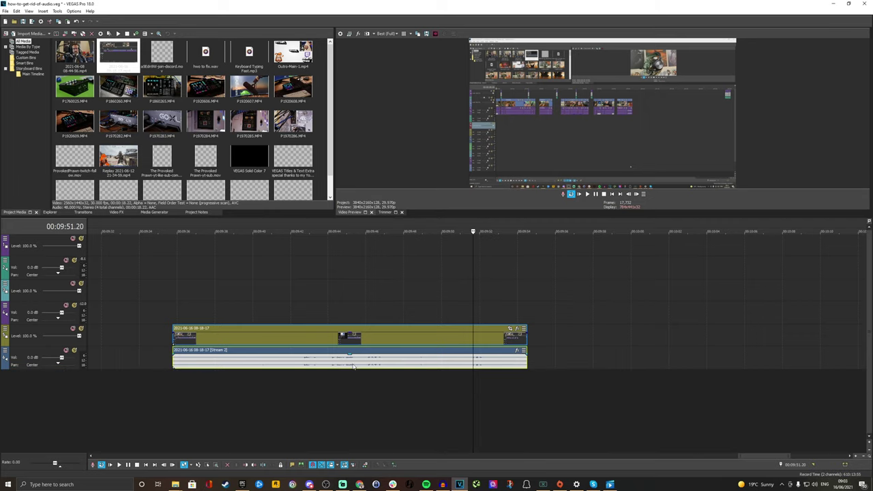